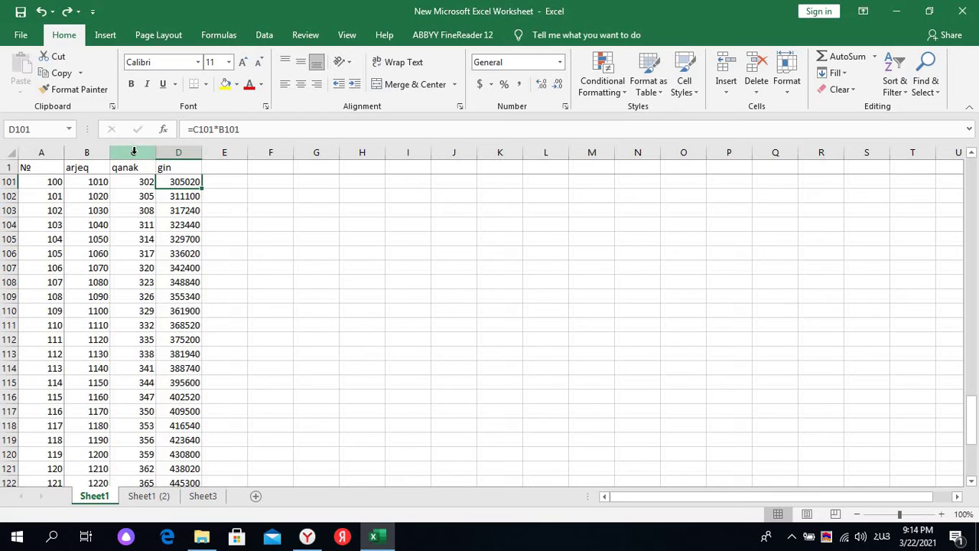
# - Try to move the qanak column onto the arjeq column, replacing its data, and undo the move after checking the gin formula
pyautogui.click(134, 152)
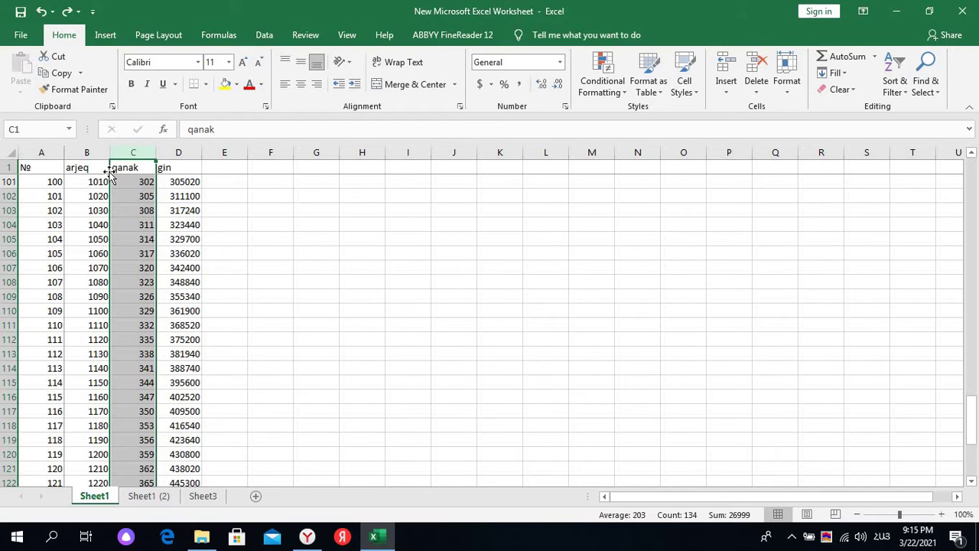
pyautogui.moveTo(111, 174); pyautogui.dragTo(80, 181)
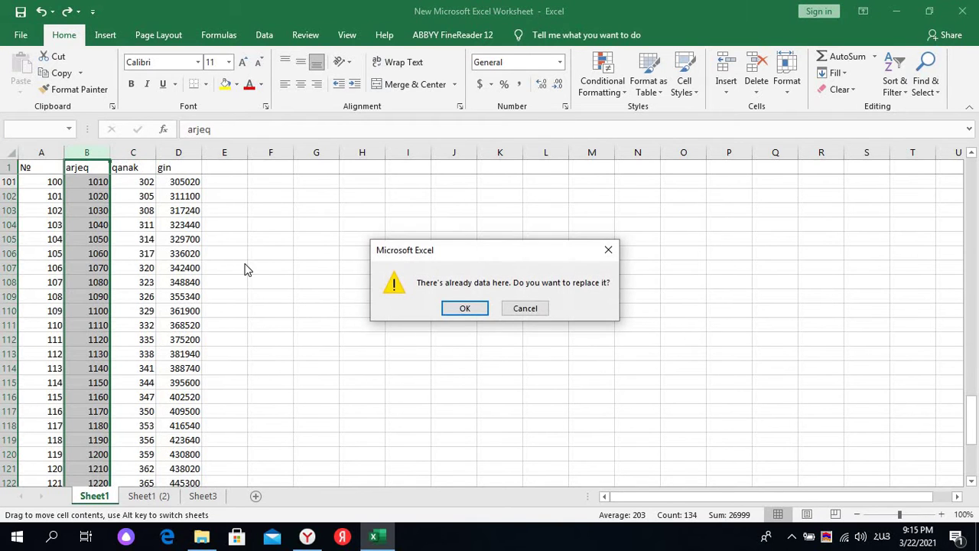
pyautogui.click(461, 312)
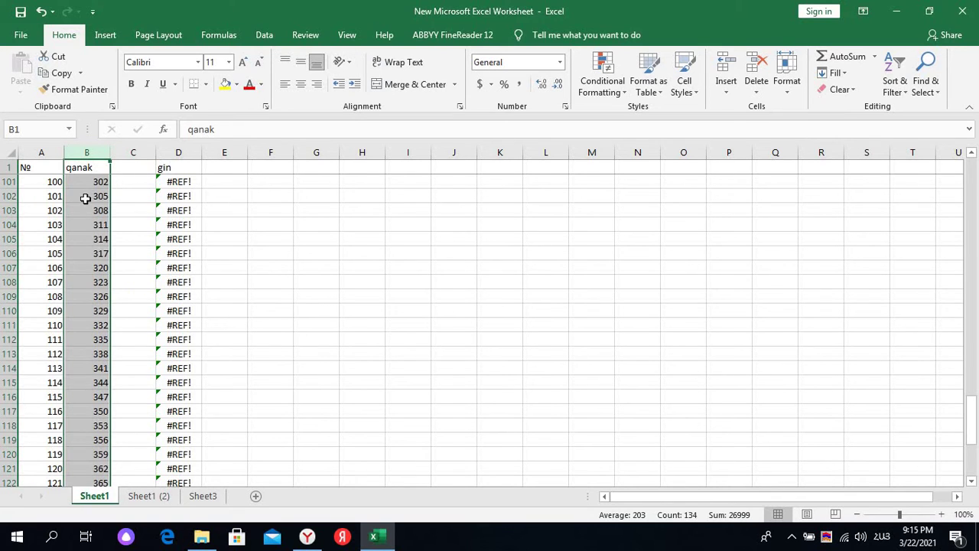
pyautogui.click(178, 184)
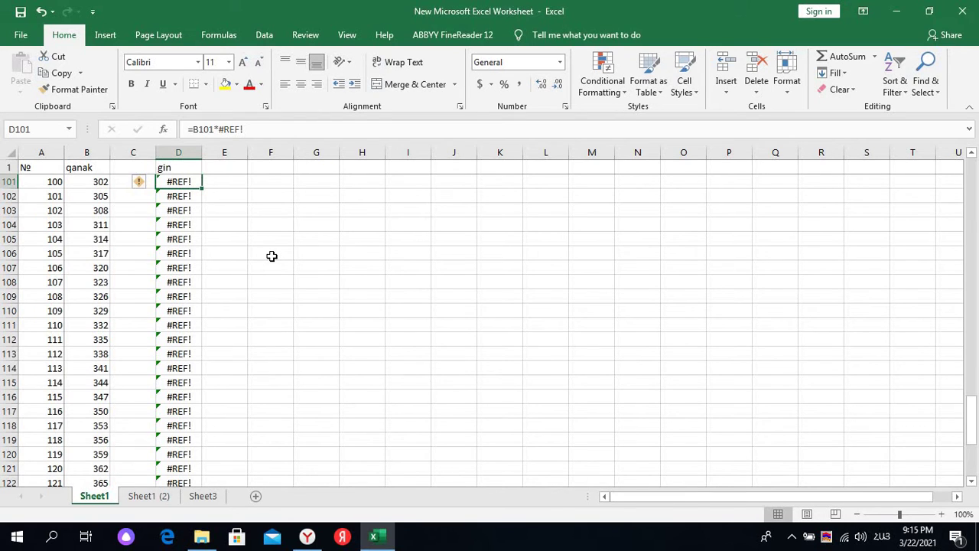
pyautogui.hotkey('ctrl', 'z')
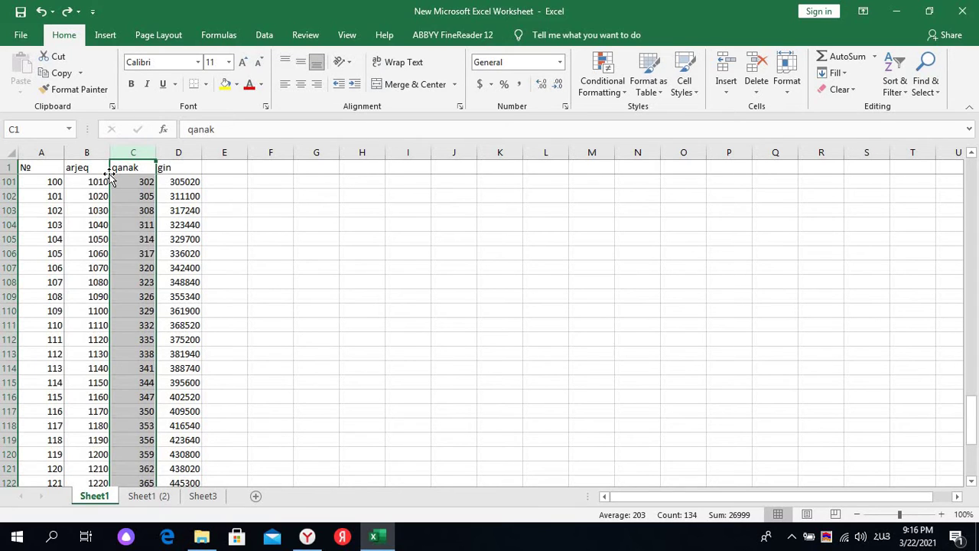
# - Insert the qanak column before arjeq without overwriting any data, and shift the arjeq column to after gin
pyautogui.moveTo(111, 176); pyautogui.dragTo(79, 173)
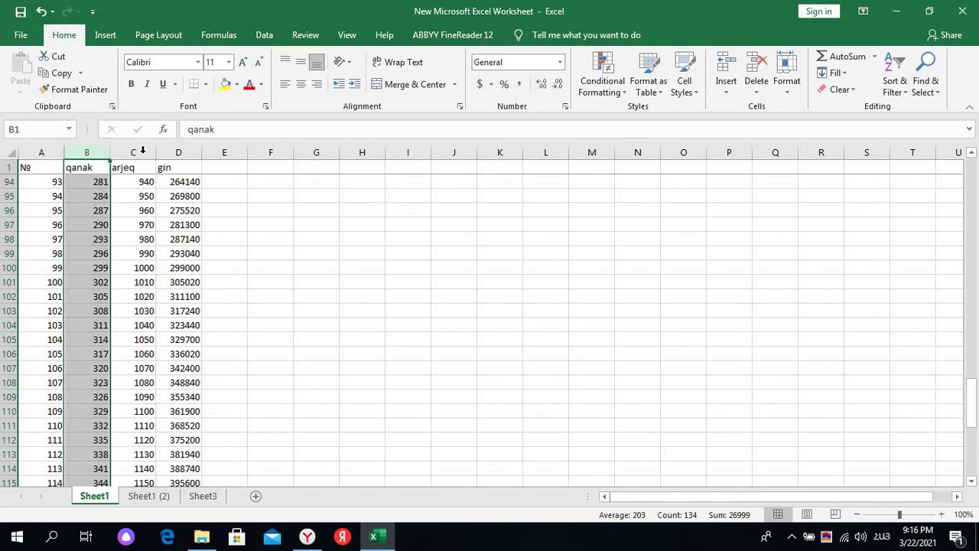
pyautogui.click(121, 167)
pyautogui.hotkey('ctrl', 'shift', 'Down')
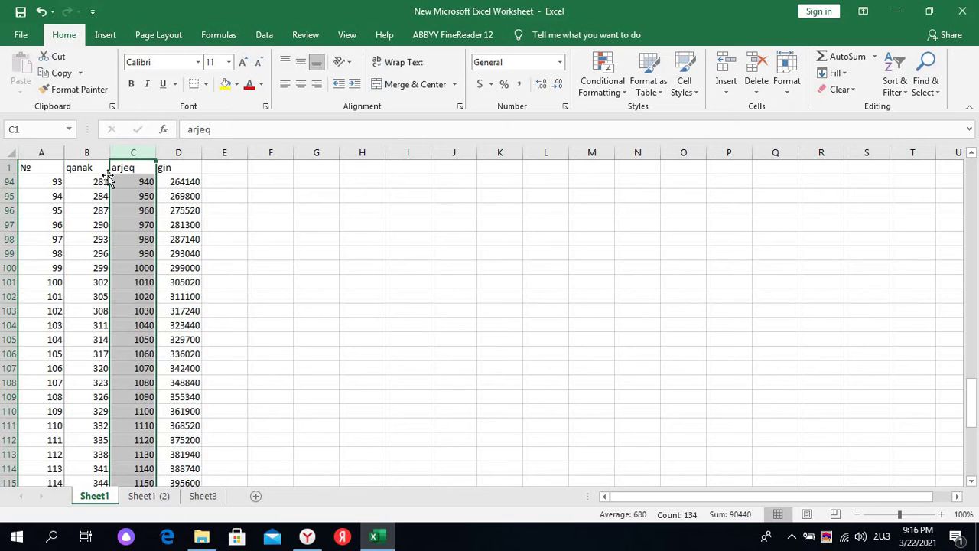
pyautogui.moveTo(109, 178); pyautogui.dragTo(220, 176)
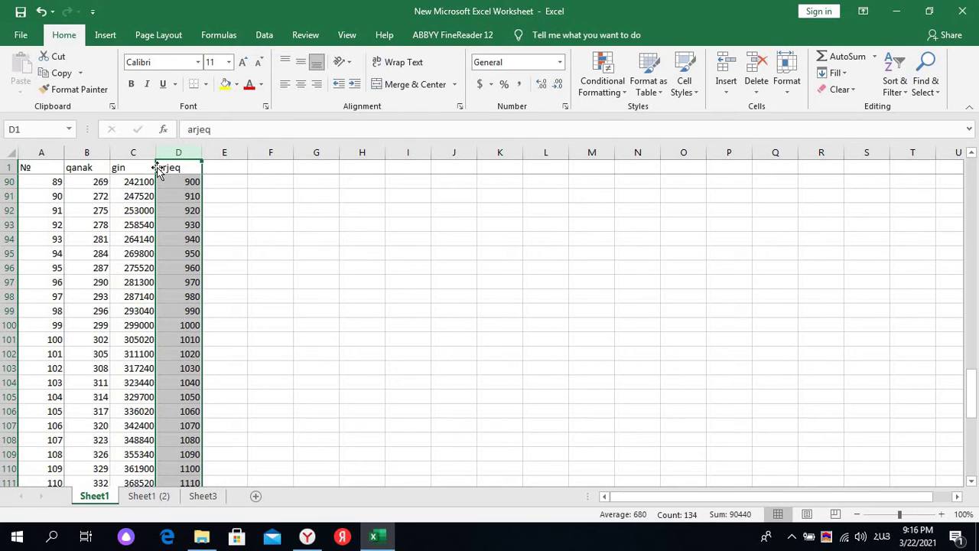
# - Return the arjeq column to its original place between № and qanak, shifting the other columns over
pyautogui.moveTo(157, 170); pyautogui.dragTo(77, 170)
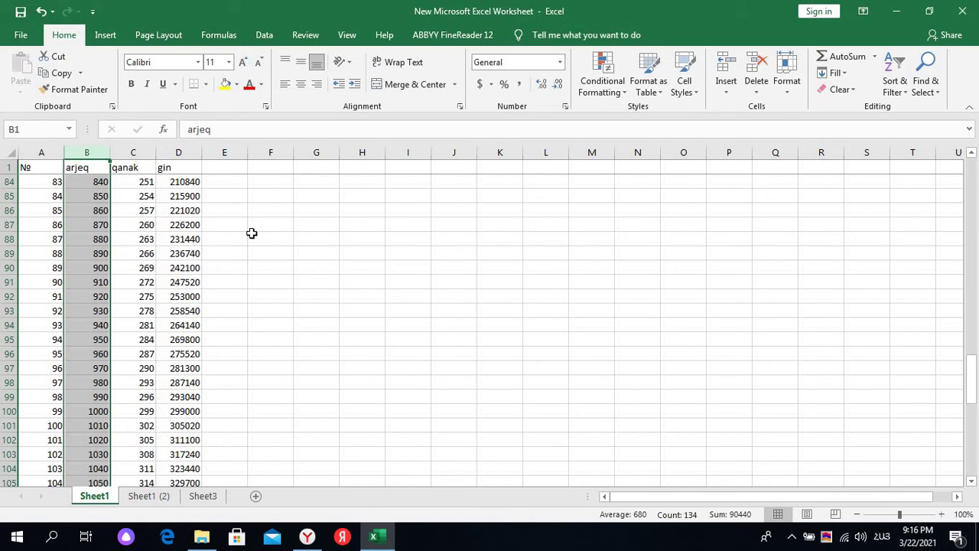
pyautogui.click(251, 315)
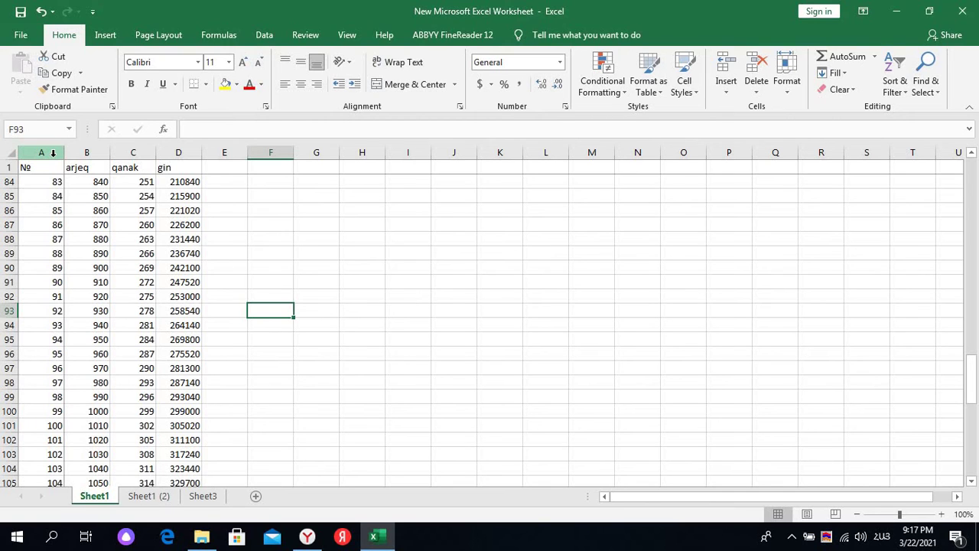
# - Enable the R1C1 reference style in the formula options and apply it
pyautogui.click(21, 35)
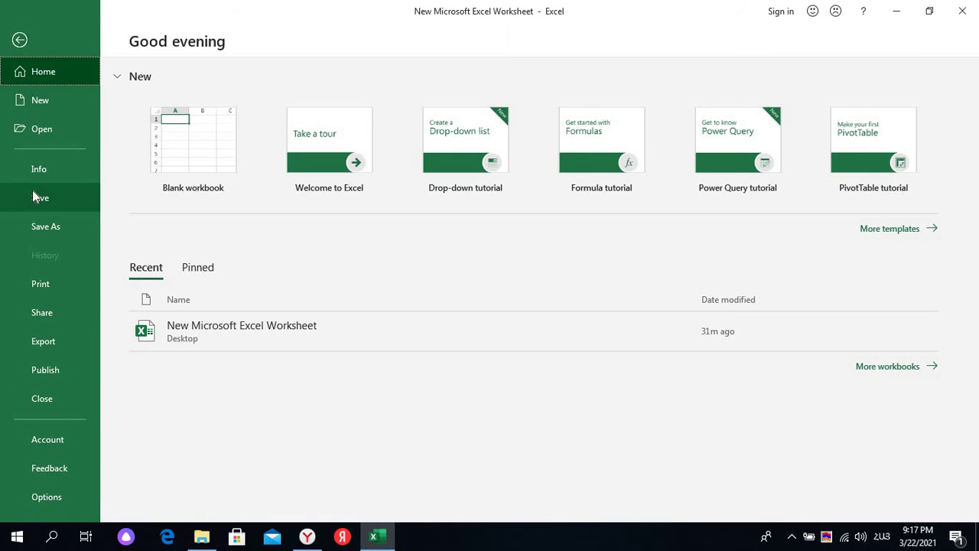
pyautogui.click(46, 497)
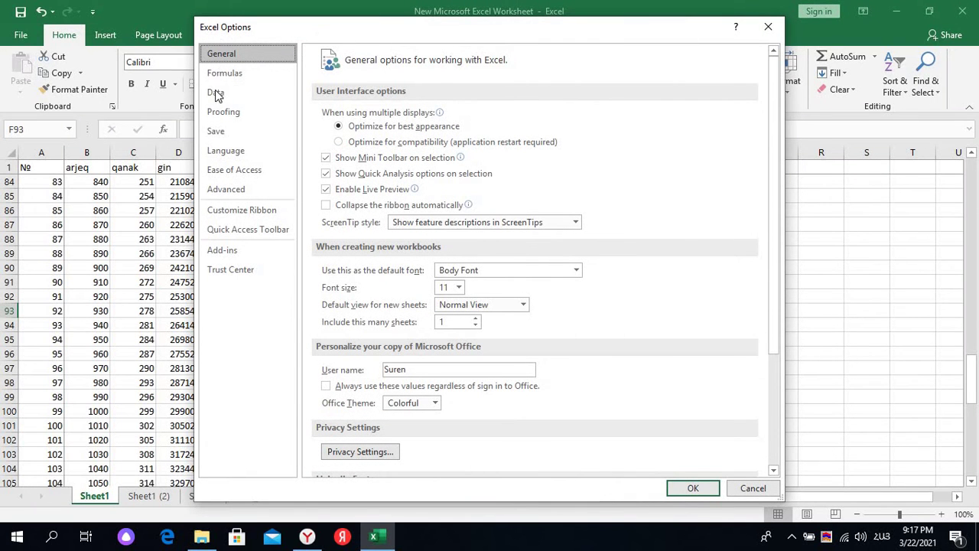
pyautogui.click(229, 75)
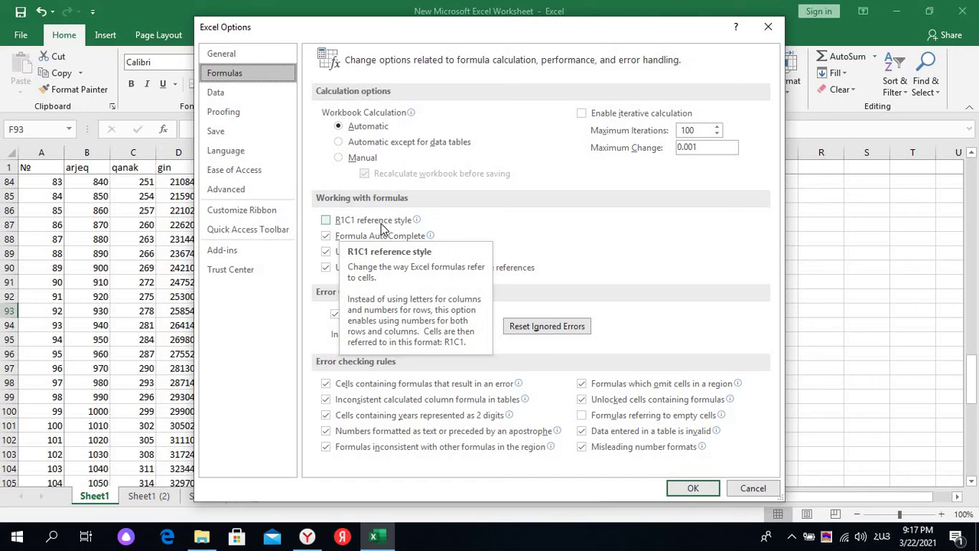
pyautogui.click(326, 222)
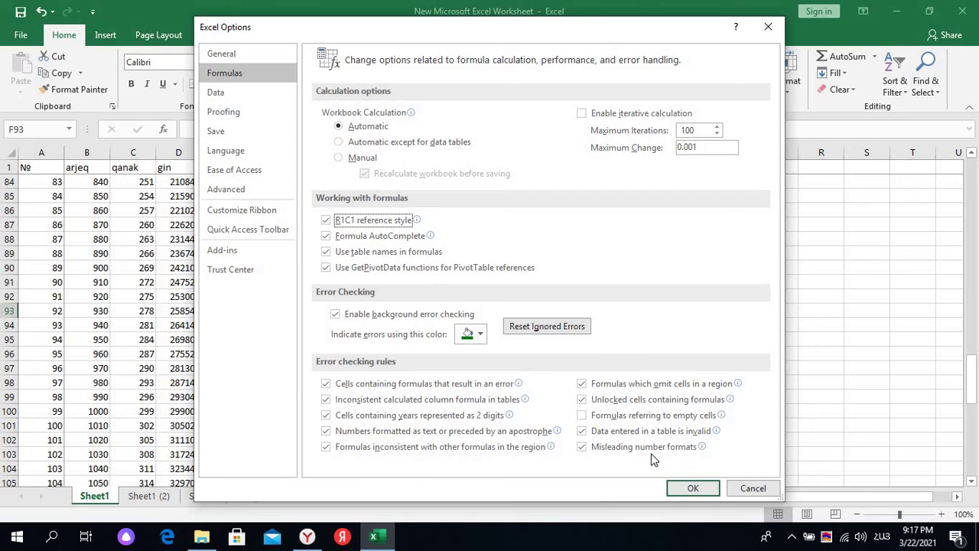
pyautogui.click(675, 487)
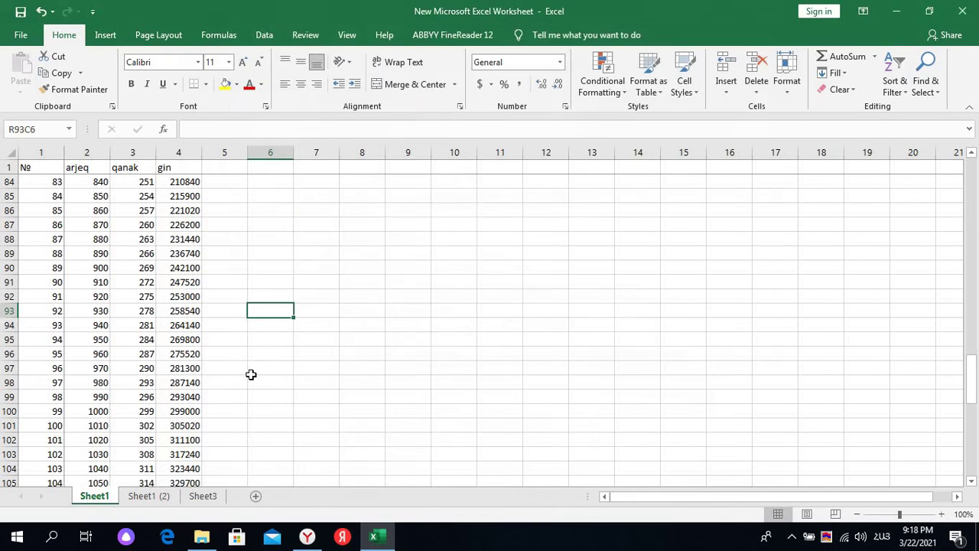
# - Examine the cell addresses in the № column by jumping between its header and its last filled row
pyautogui.click(46, 183)
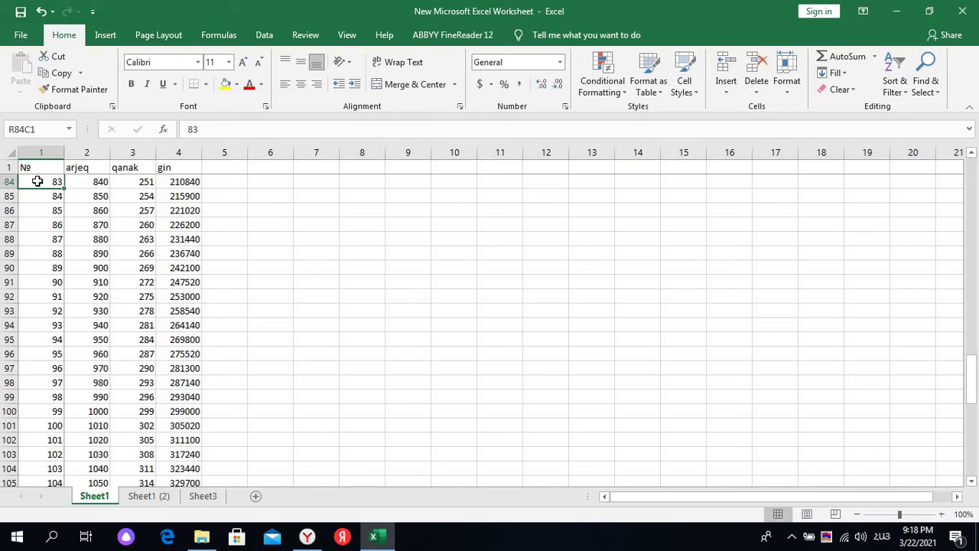
pyautogui.hotkey('shift', 'Up')
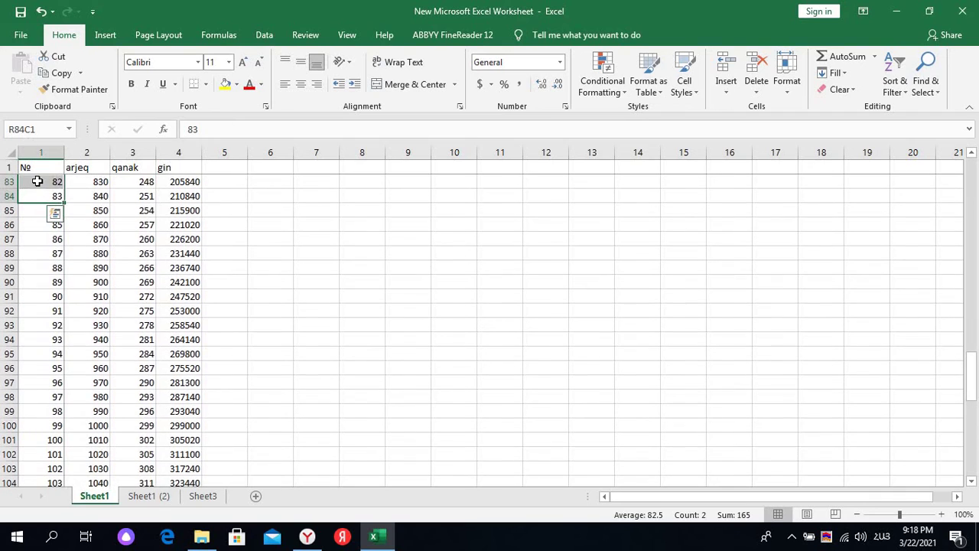
pyautogui.press('Down')
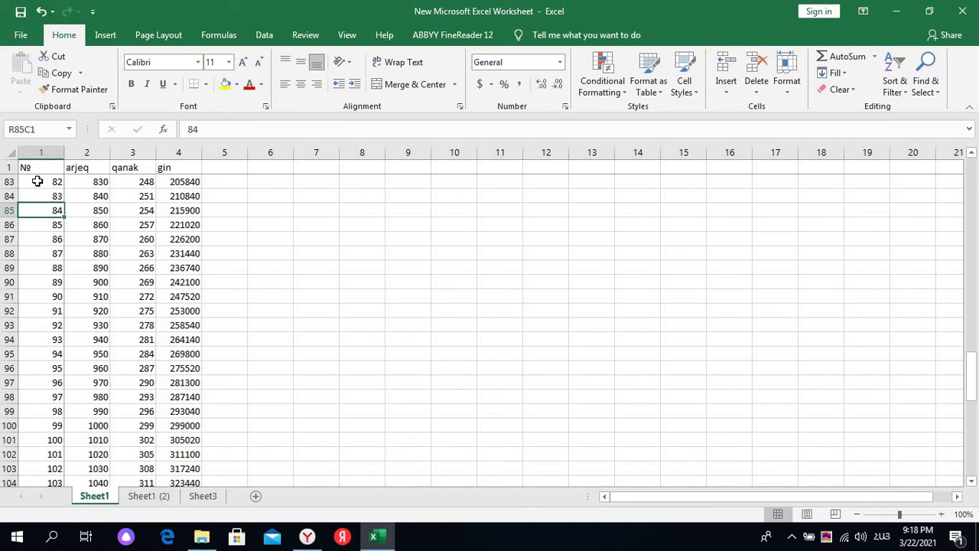
pyautogui.hotkey('ctrl', 'Up')
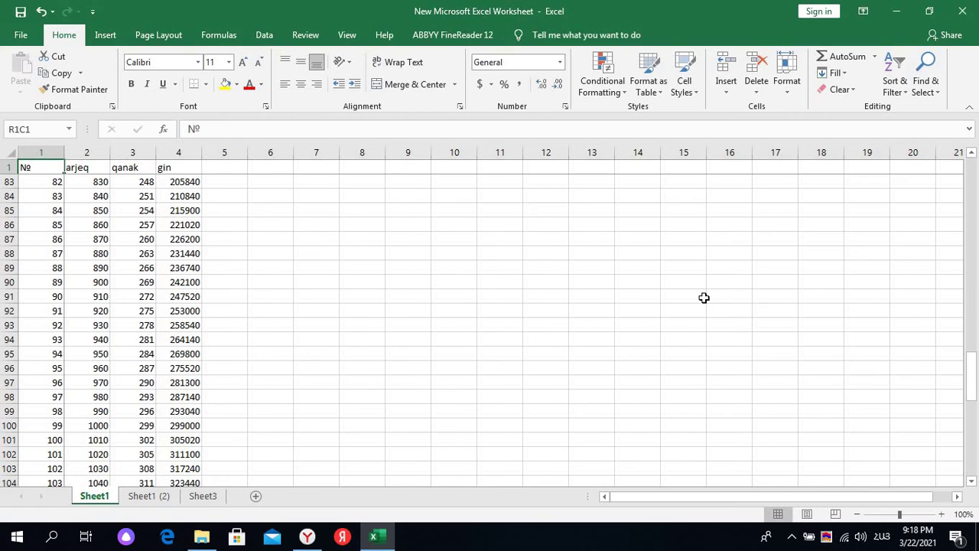
pyautogui.moveTo(974, 382); pyautogui.dragTo(966, 164)
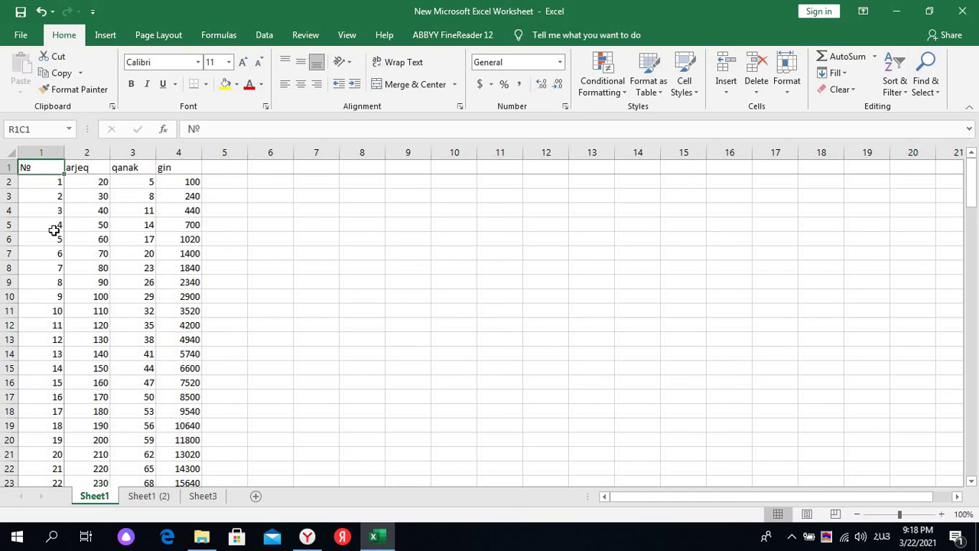
pyautogui.click(40, 197)
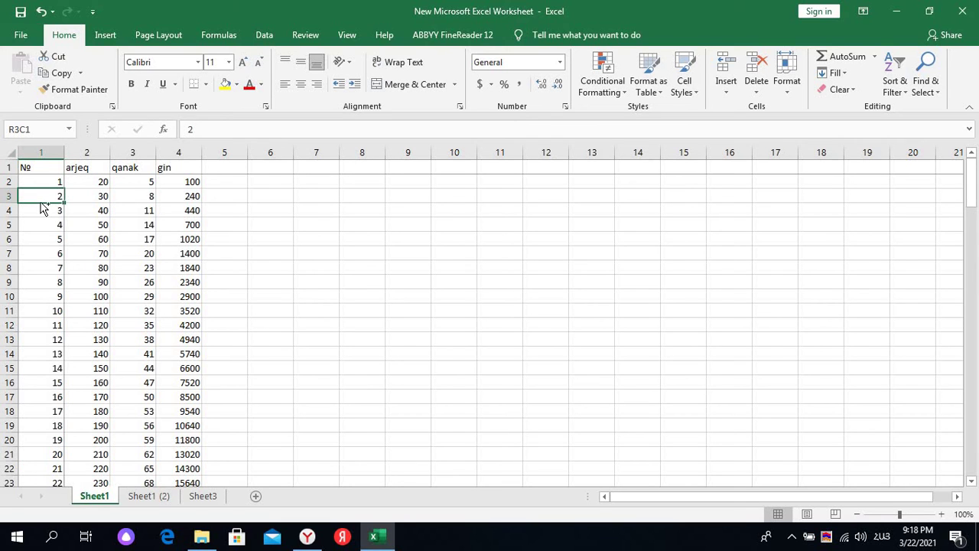
pyautogui.hotkey('ctrl', 'Down')
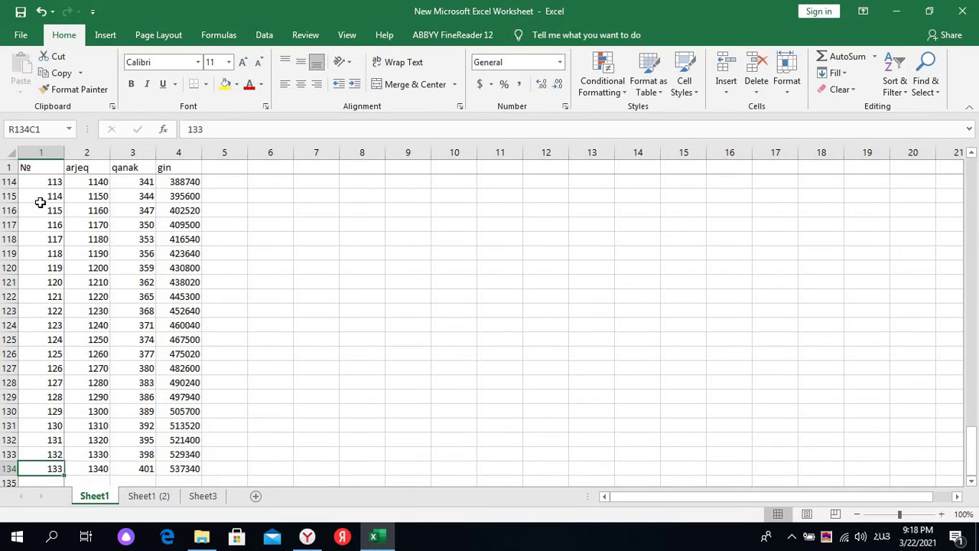
pyautogui.hotkey('ctrl', 'Up')
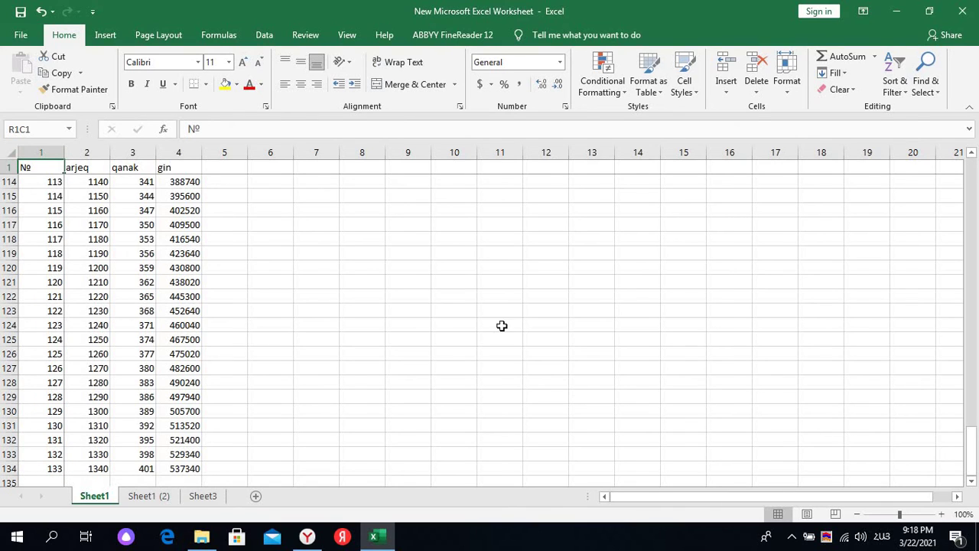
pyautogui.moveTo(974, 450); pyautogui.dragTo(972, 157)
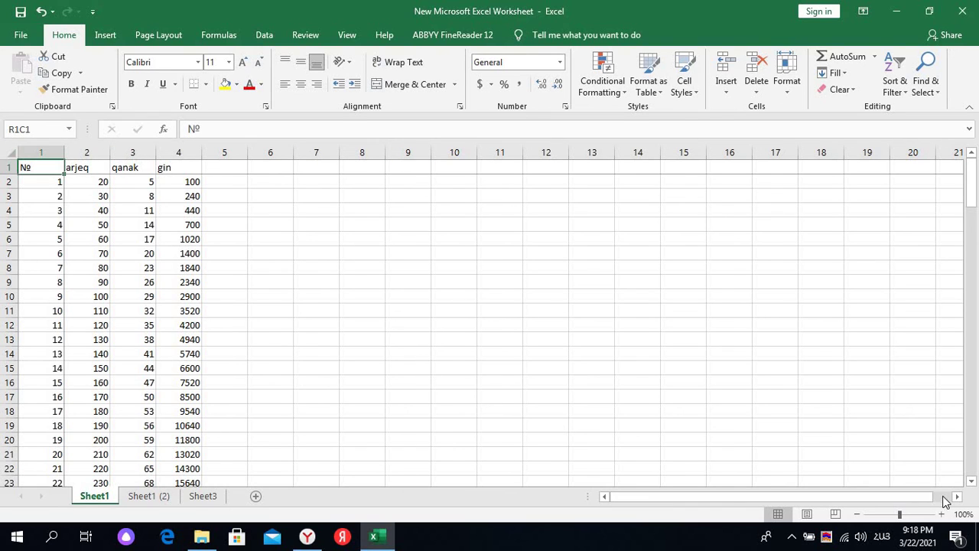
pyautogui.moveTo(957, 499); pyautogui.dragTo(589, 500)
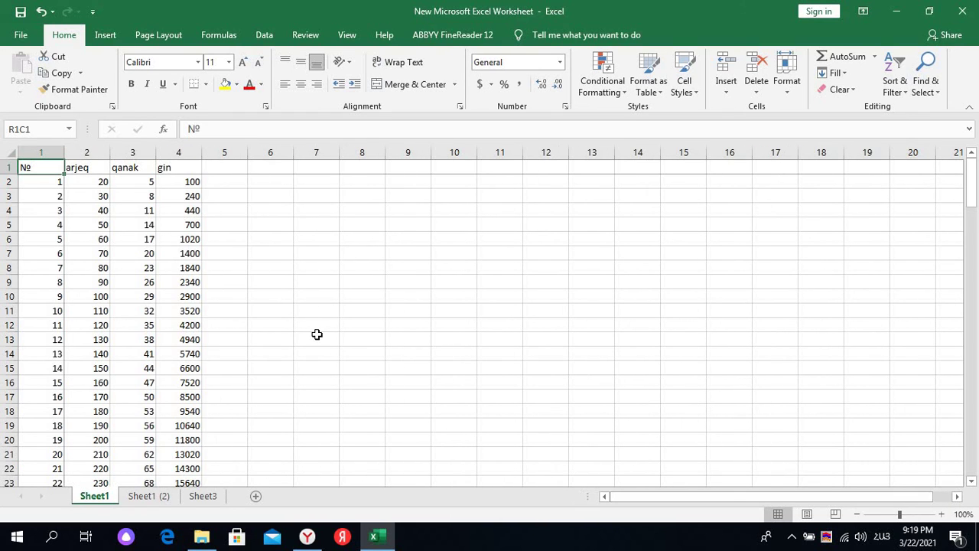
# - Disable the R1C1 reference style in the formula options and apply the change
pyautogui.click(22, 35)
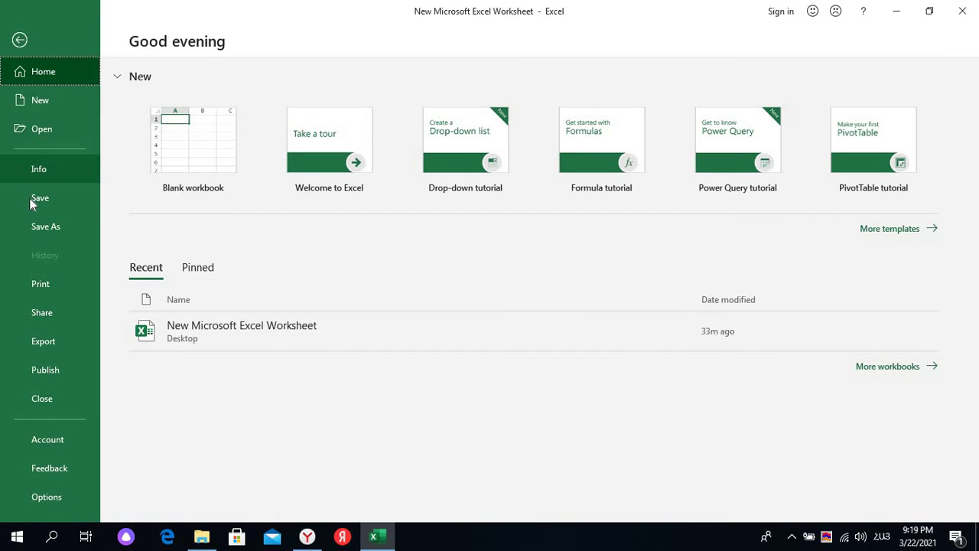
pyautogui.click(44, 498)
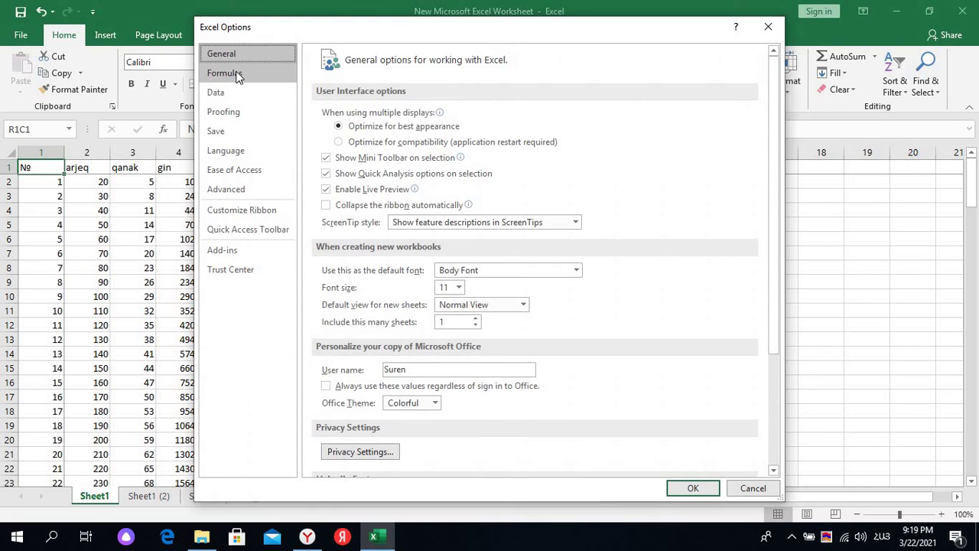
pyautogui.click(235, 77)
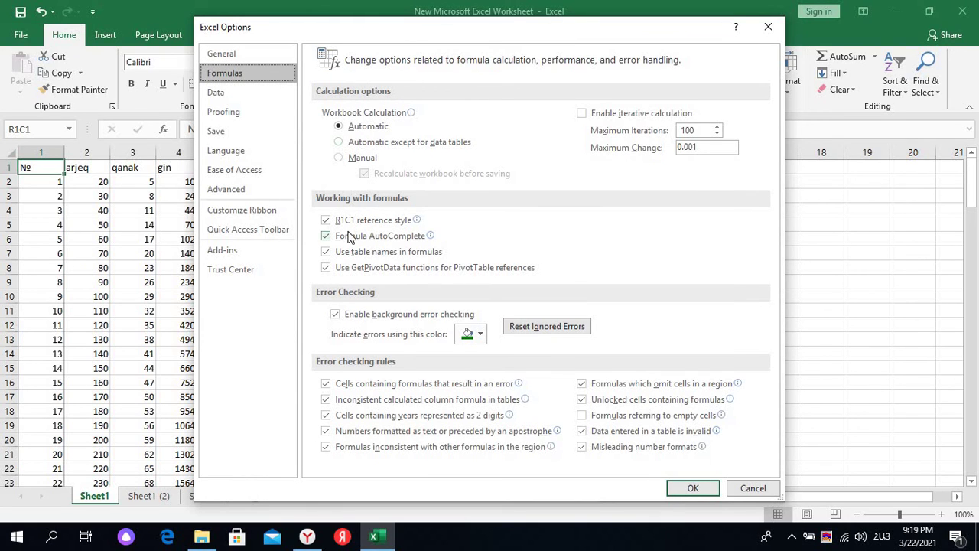
pyautogui.click(326, 220)
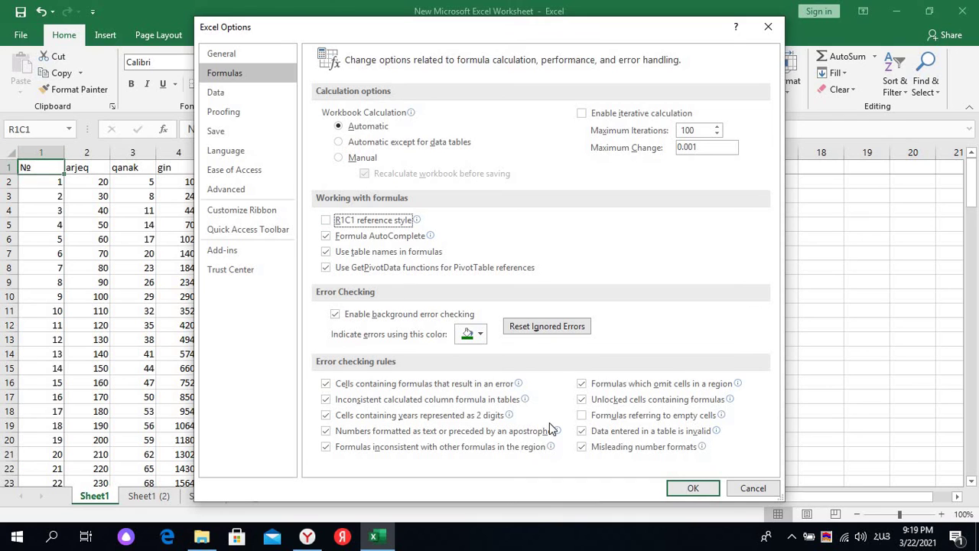
pyautogui.click(692, 489)
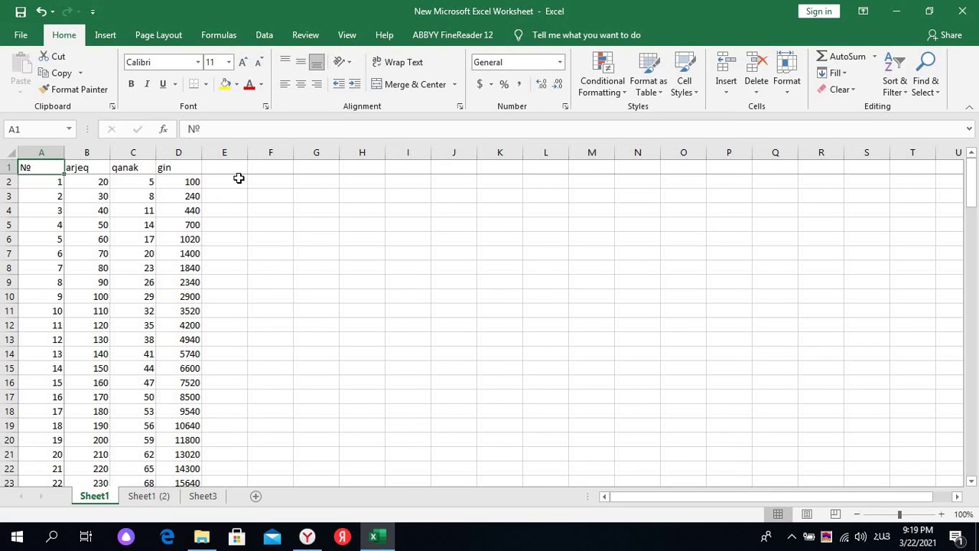
pyautogui.click(793, 540)
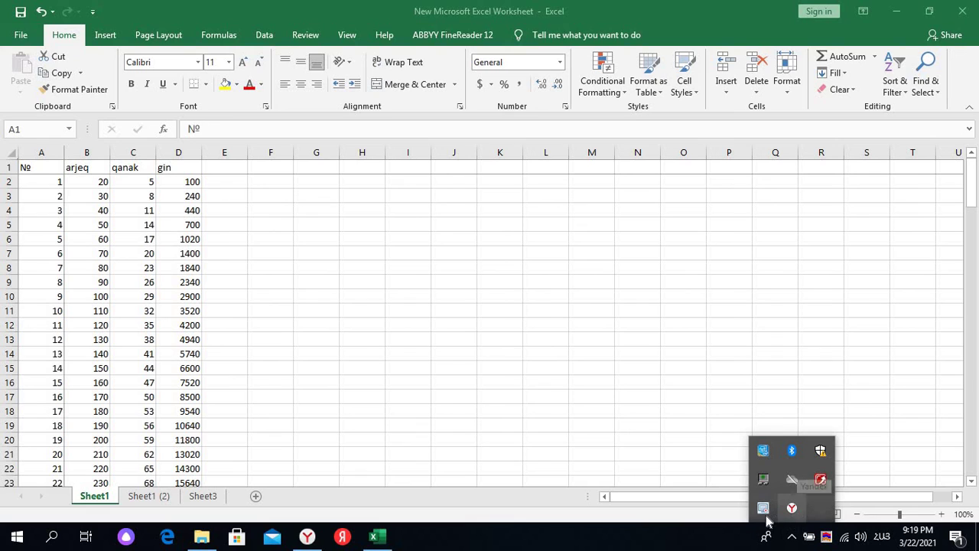